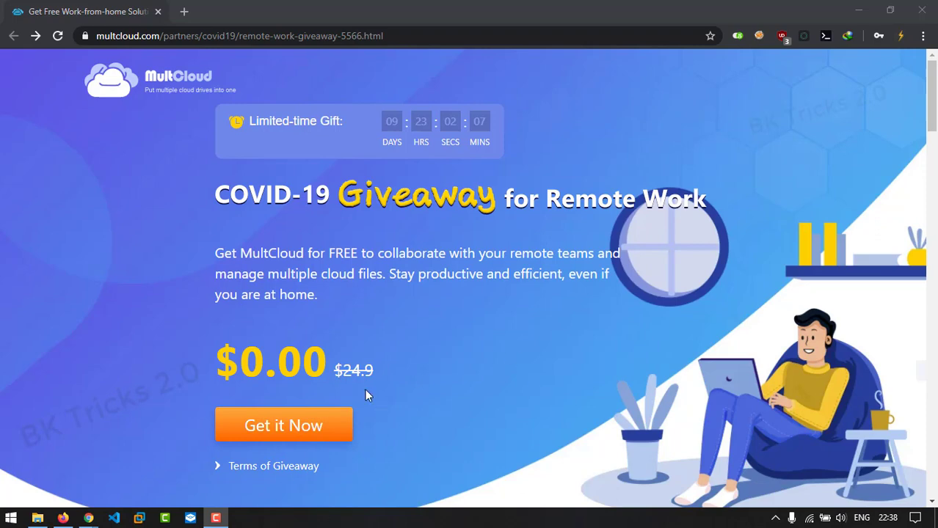
Open the free sign-up form and enter the saved email address and a username
click(283, 425)
click(371, 212)
text(bktrick)
key(Down)
key(Return)
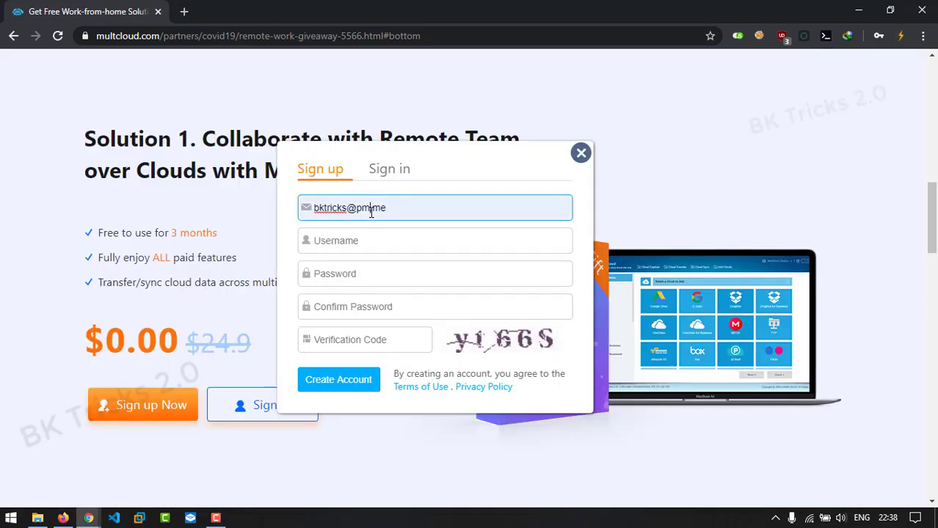
key(ctrl+a)
key(Tab)
text(bktricks)
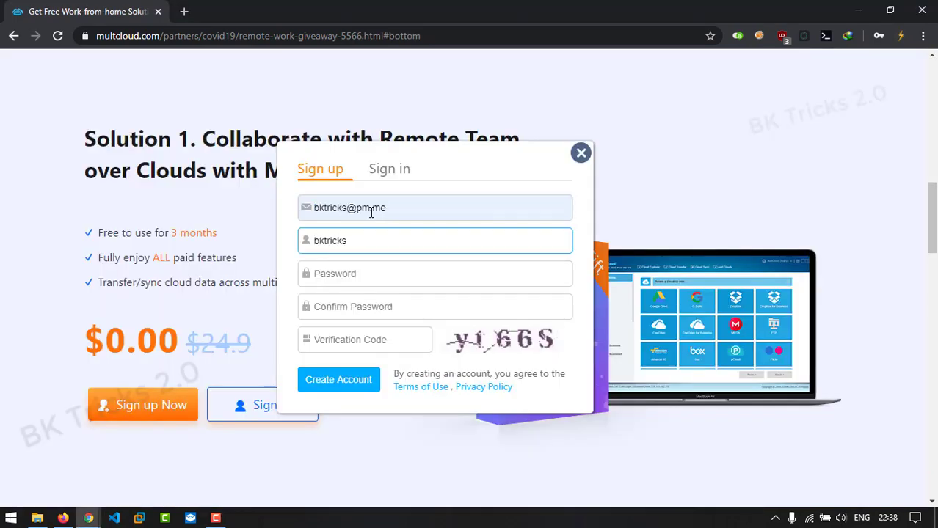
Enter and confirm the account password, fill in the verification code, and submit the sign-up
key(Tab)
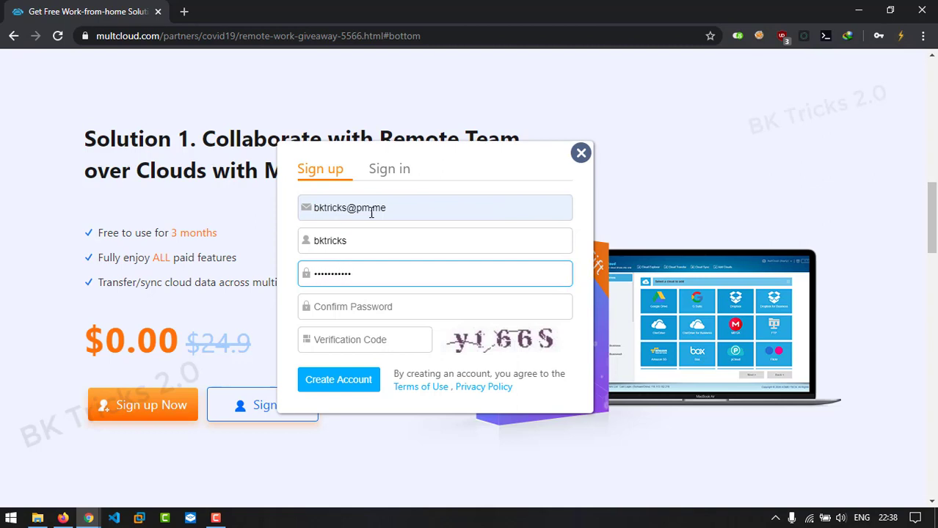
key(Tab)
key(Tab)
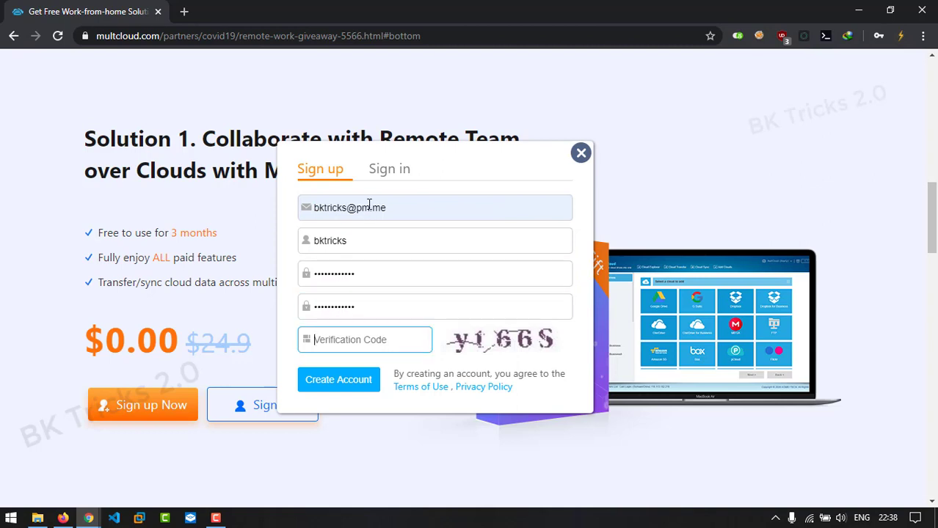
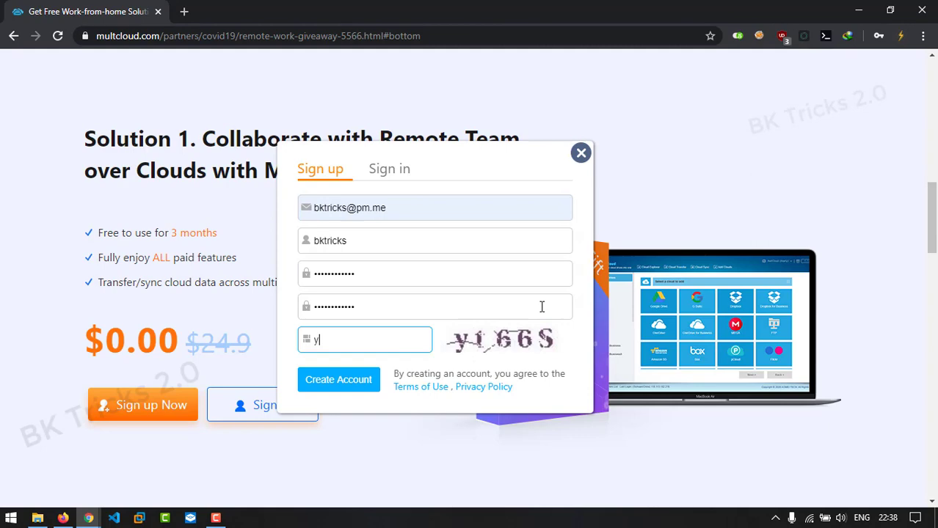
key(Return)
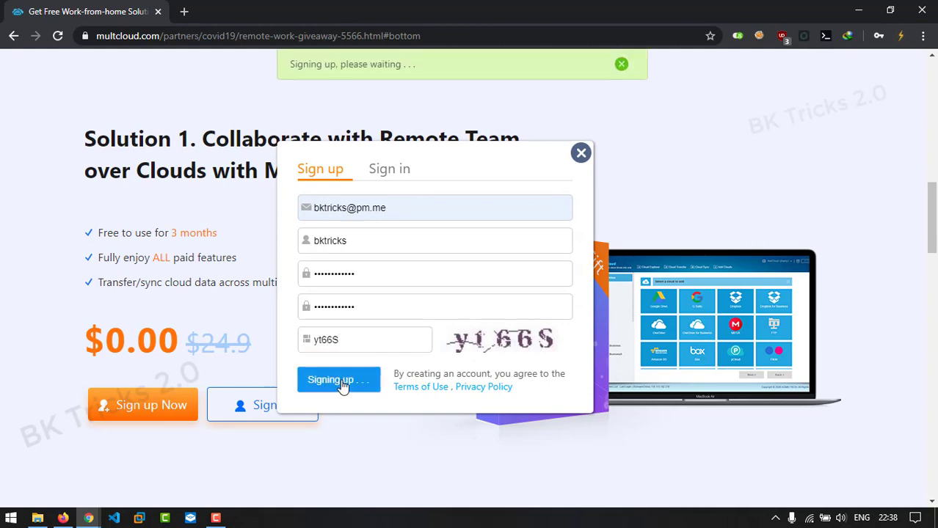
Search Google for protonmail, log in to the mailbox and activate MultCloud from its e-mail
click(183, 11)
text(protonmail)
key(Return)
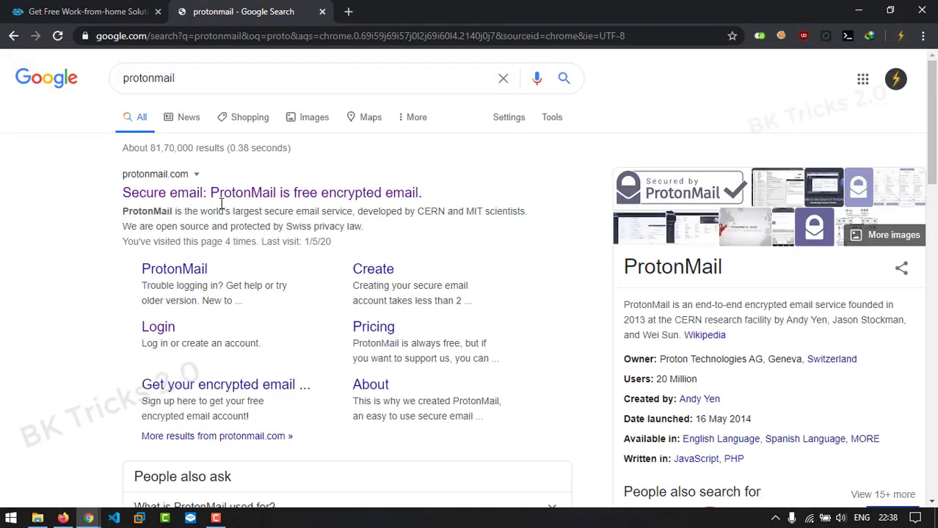
click(229, 205)
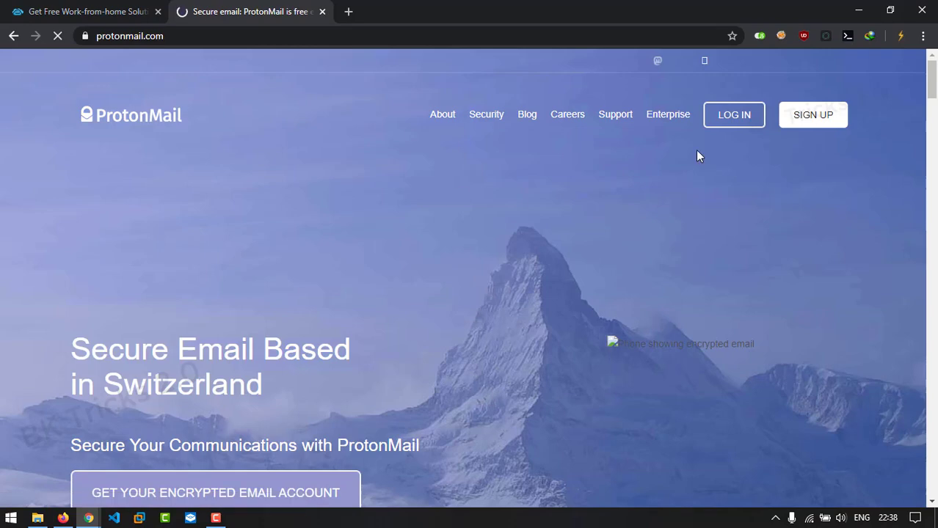
click(732, 115)
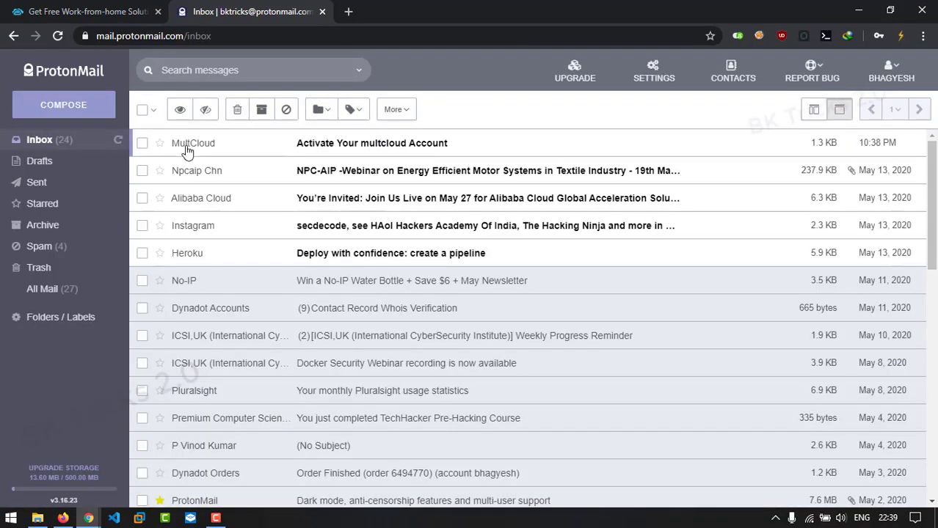
click(185, 147)
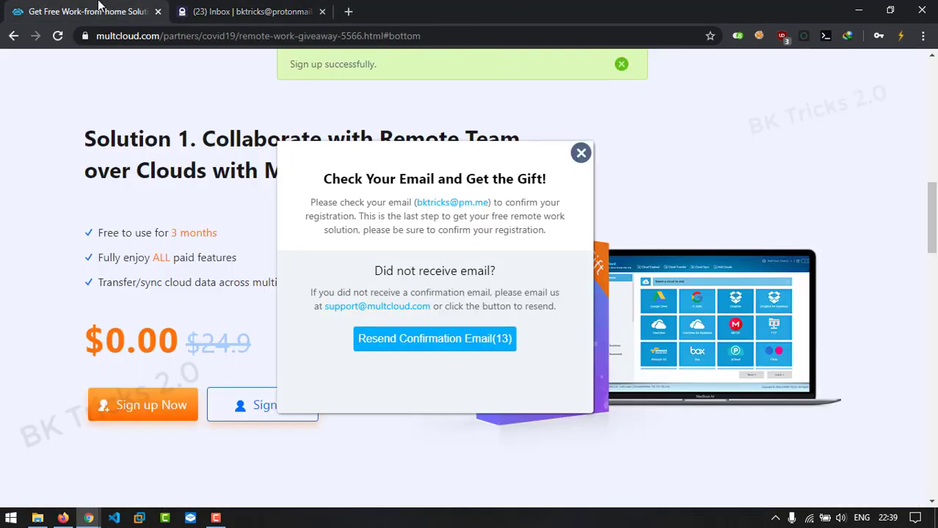
Sign in to MultCloud with the saved email, the account password and the captcha code
click(251, 416)
click(378, 212)
key(Down)
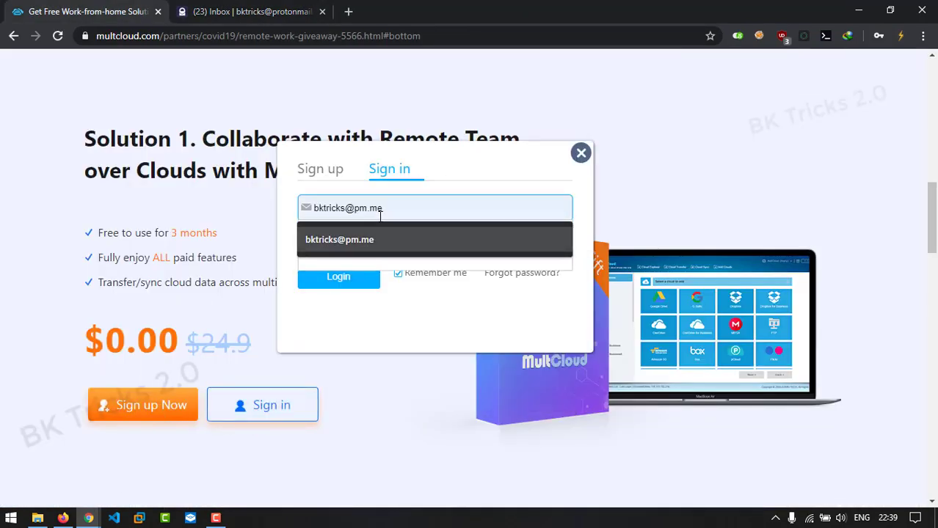
key(Return)
text(•••••••)
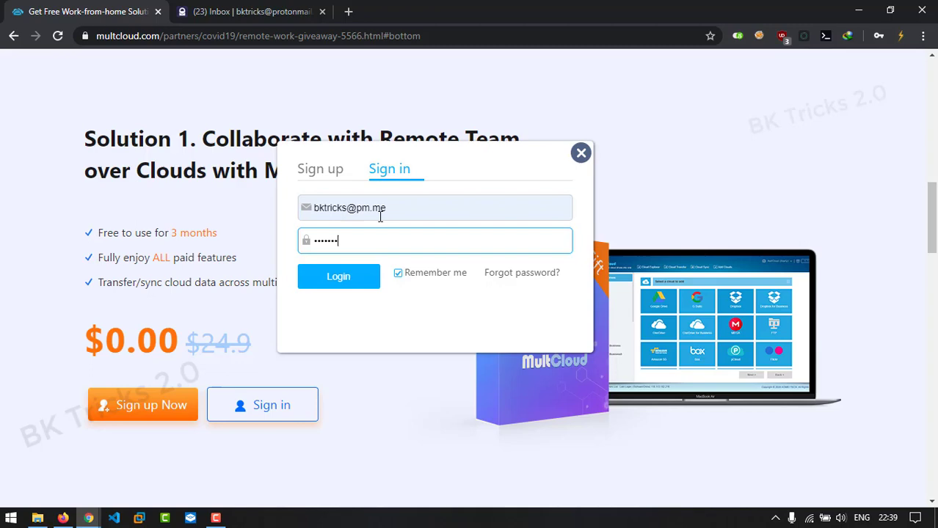
text(•••••)
key(Return)
click(372, 280)
text(we7)
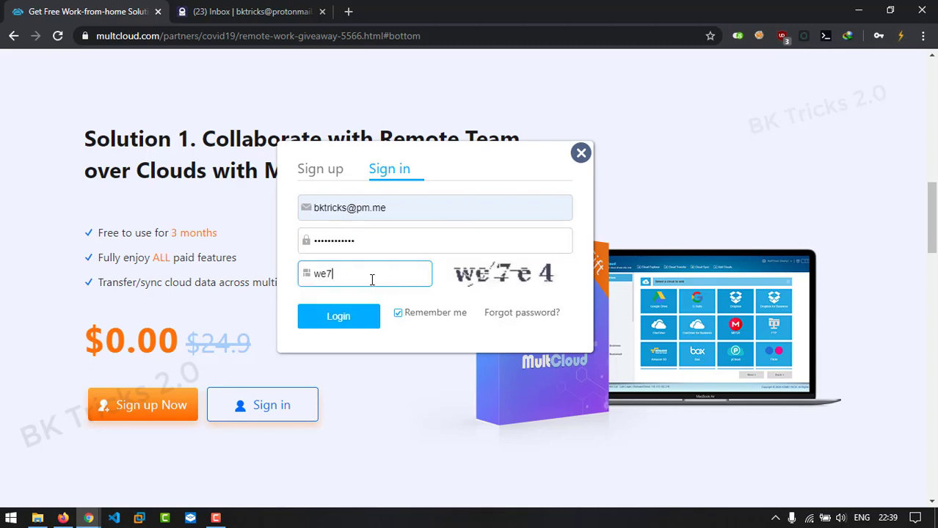
text(e4)
key(Return)
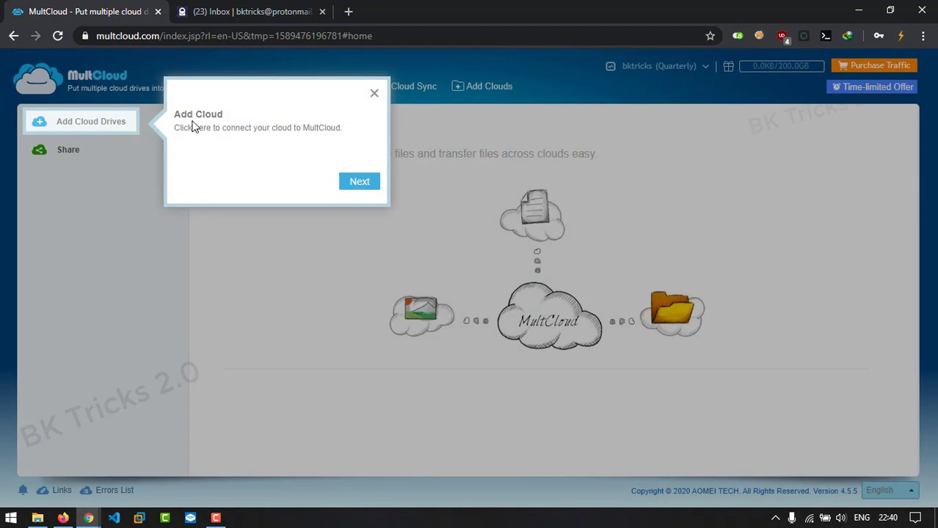
Dismiss the tour tips, update notification and discount offer, then check the account menu
click(360, 183)
click(446, 233)
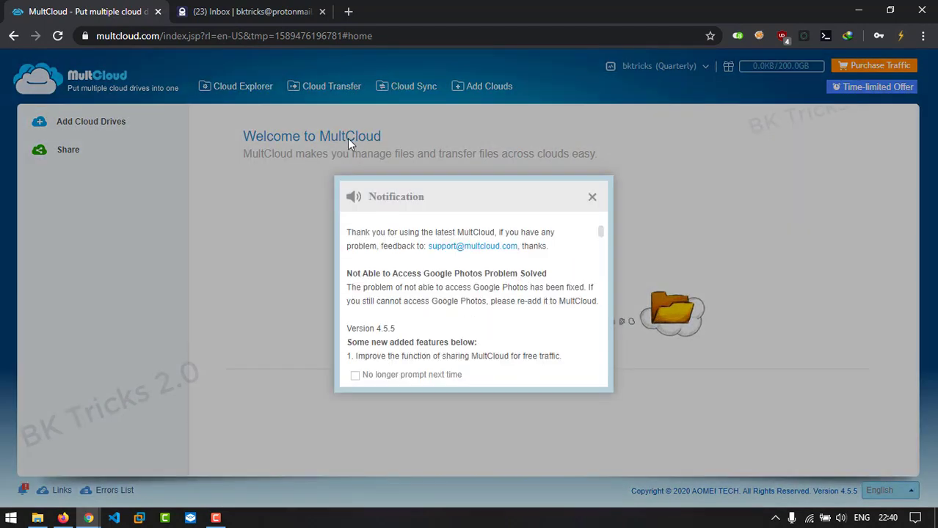
click(355, 375)
click(592, 197)
click(705, 96)
click(535, 324)
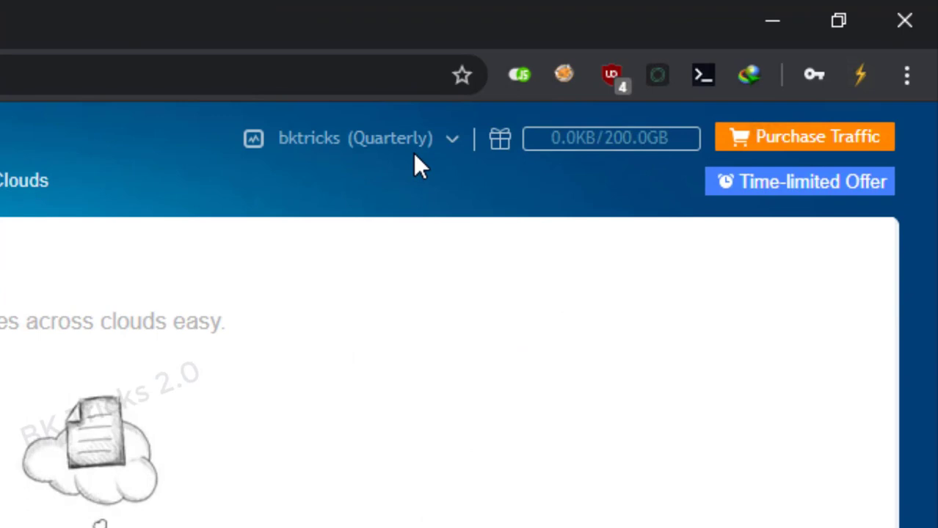
click(322, 163)
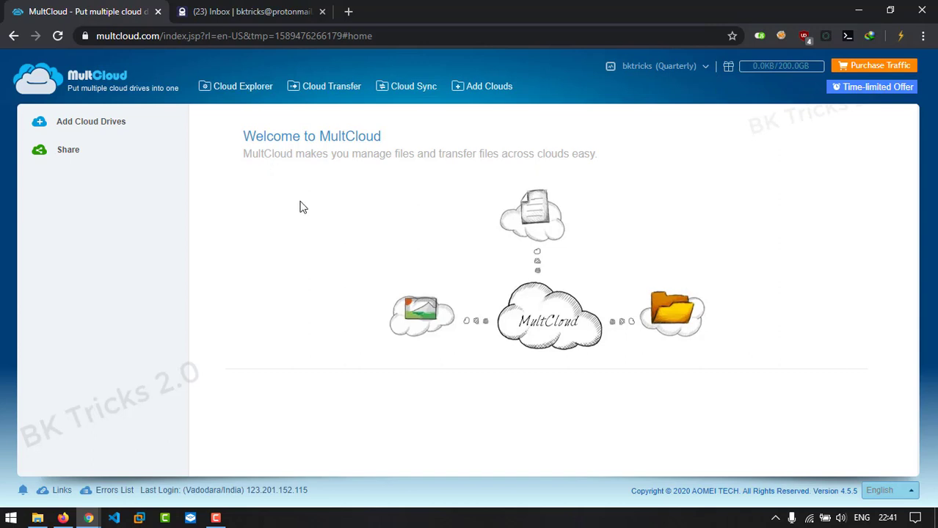
Add MEGA as a cloud drive with its account password and dismiss Chrome's password prompt
click(85, 129)
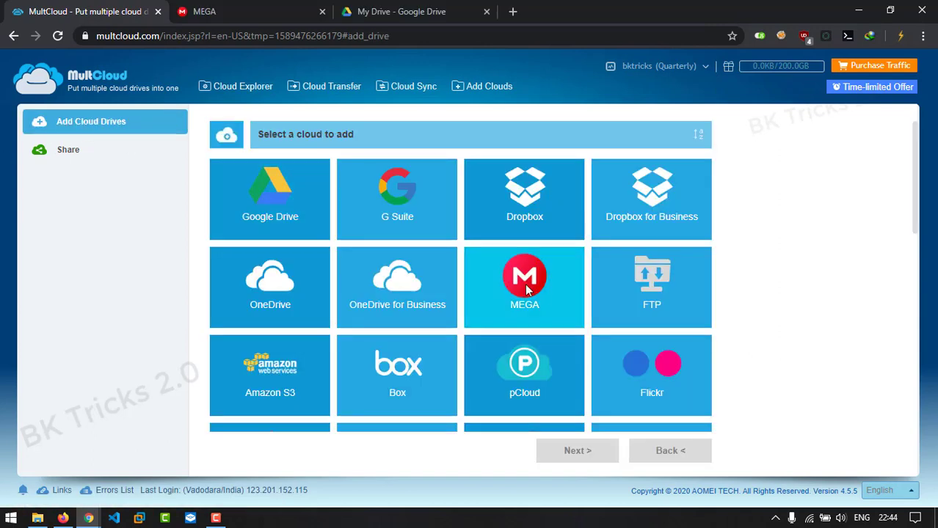
click(527, 287)
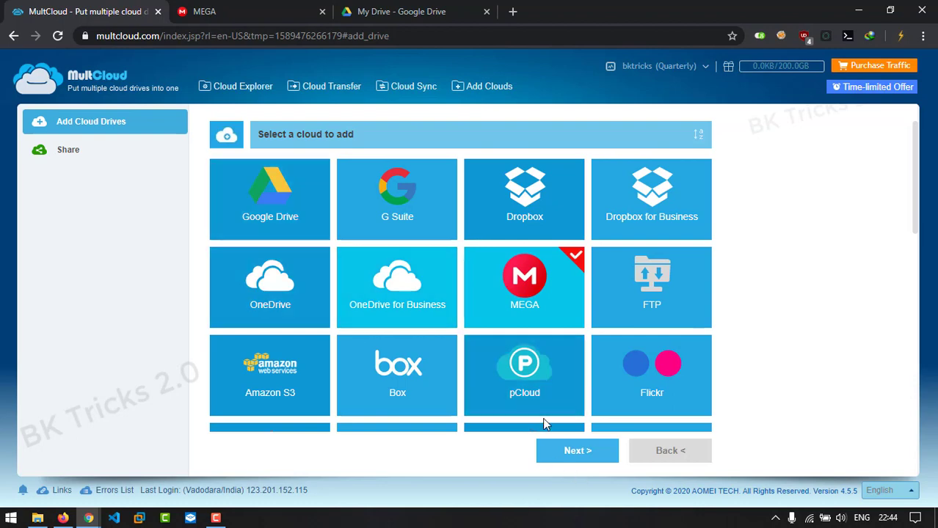
click(580, 459)
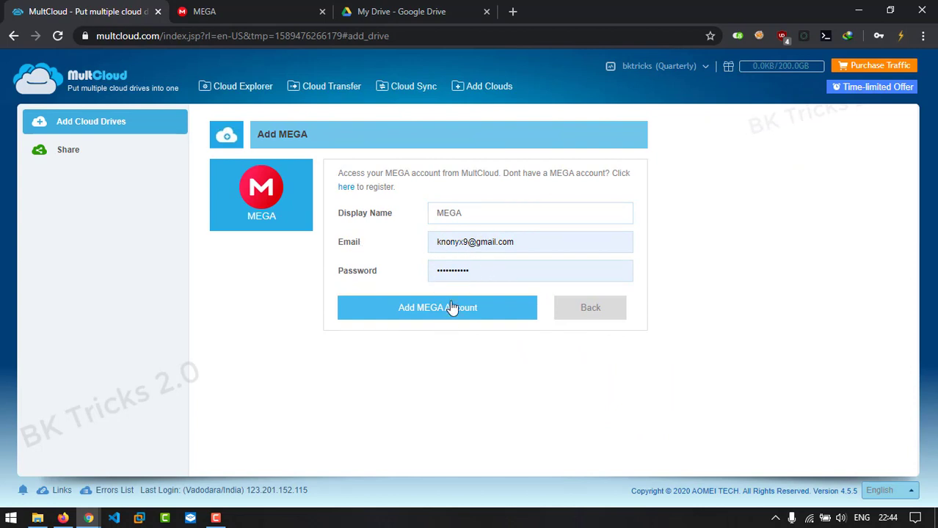
double_click(478, 263)
text(a)
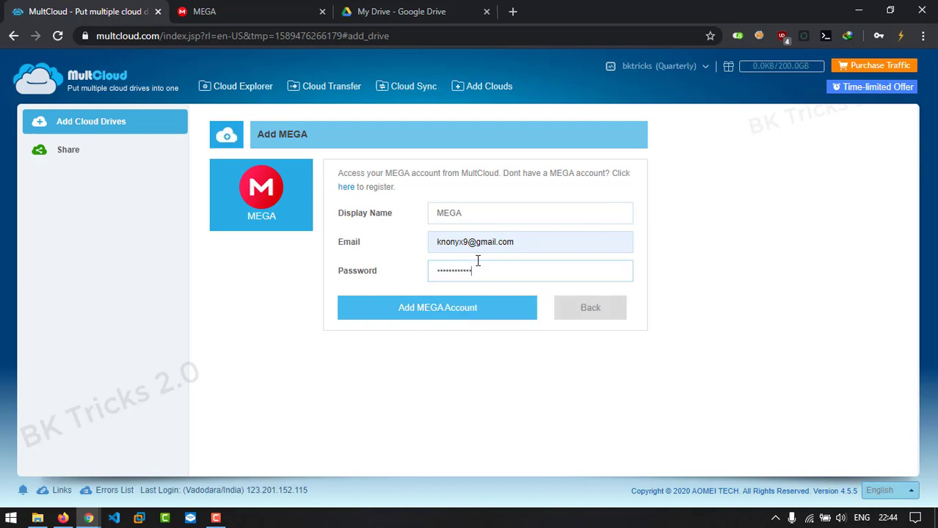
key(Return)
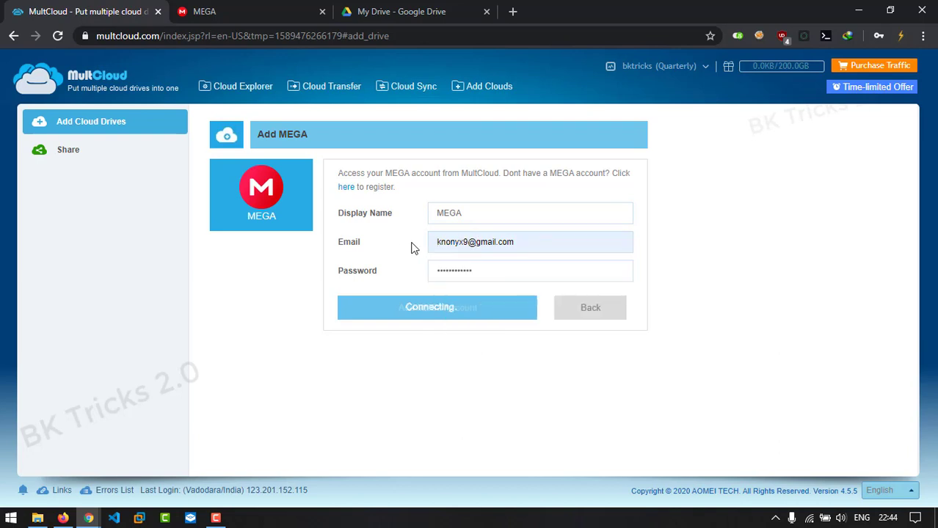
click(786, 262)
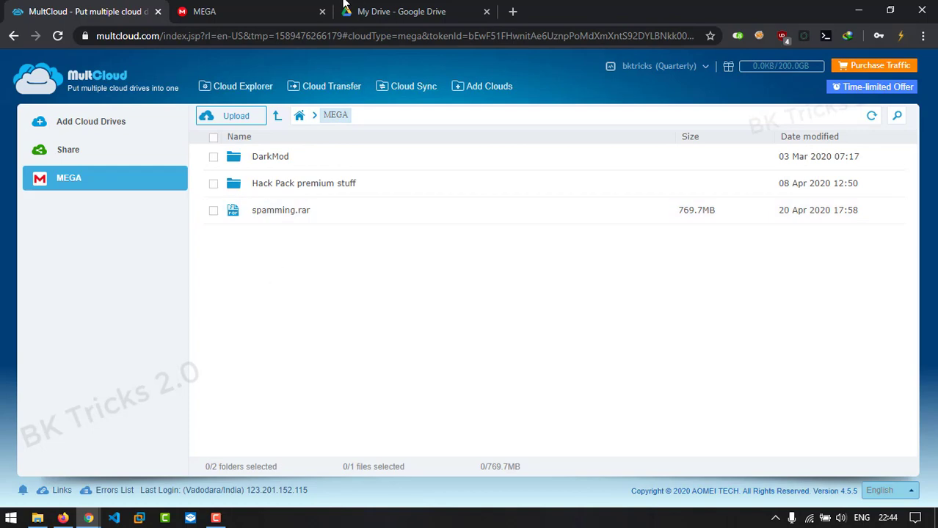
Add Google Drive as a cloud, choosing the Google account and allowing MultCloud access
click(257, 10)
click(99, 11)
click(79, 128)
click(280, 195)
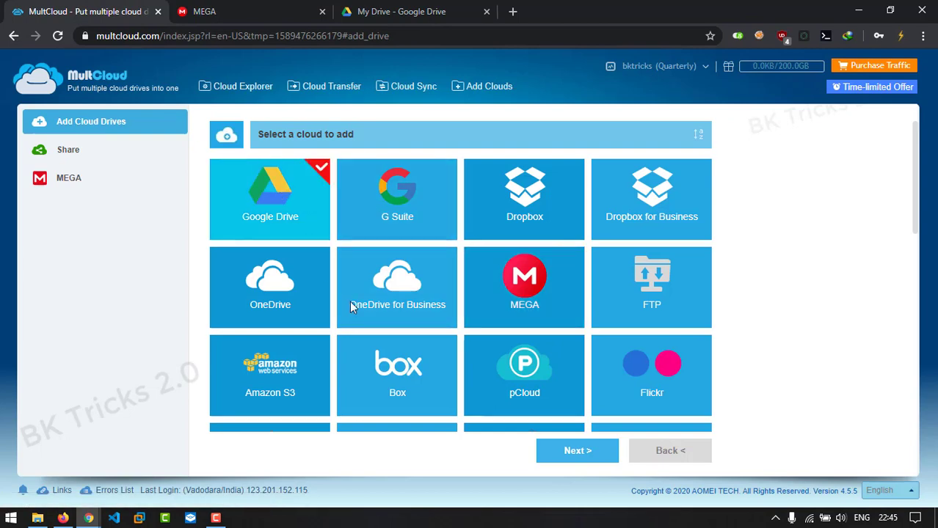
click(564, 444)
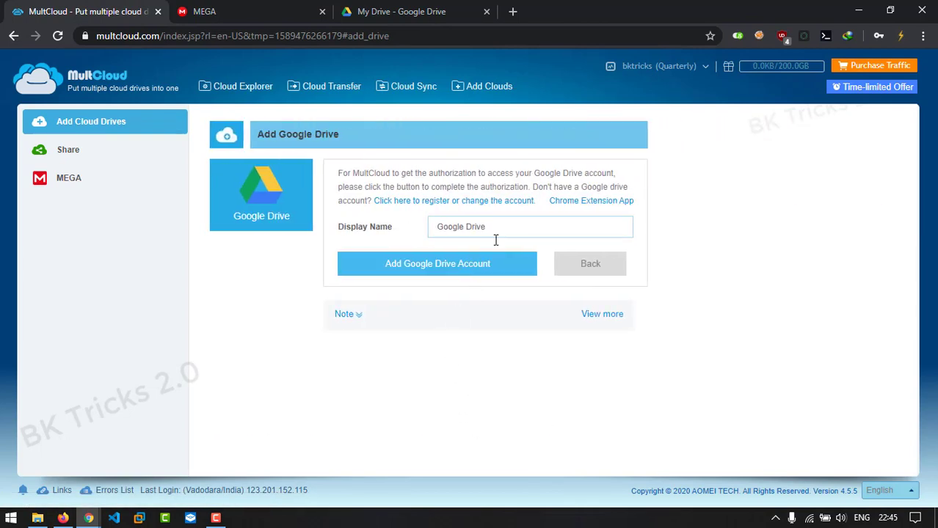
click(453, 270)
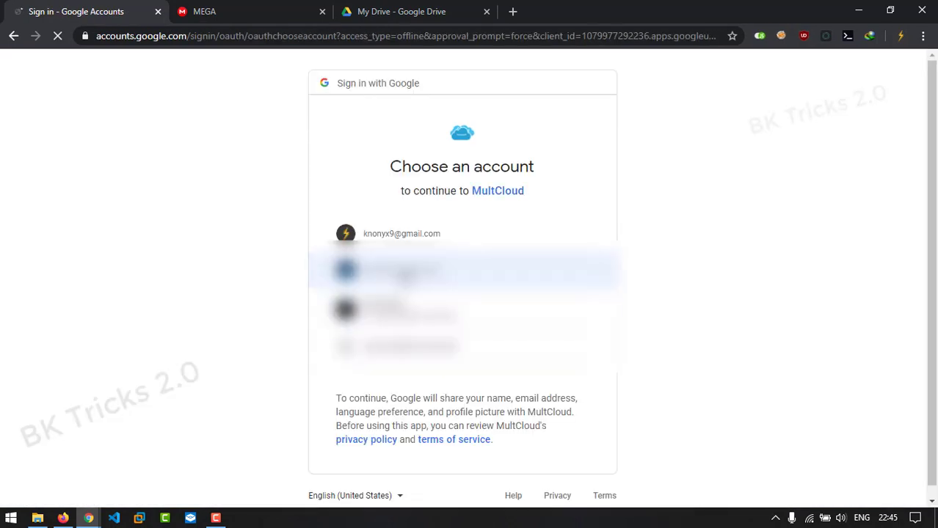
click(404, 236)
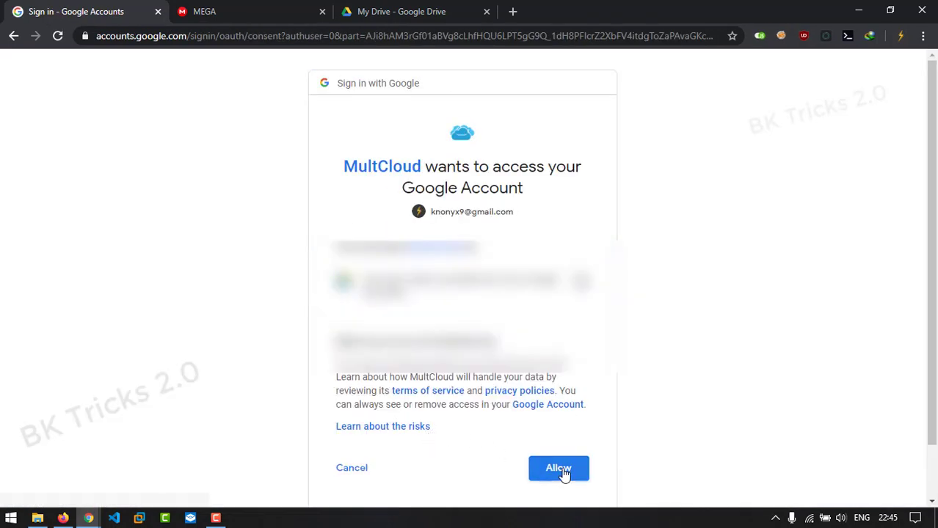
click(564, 473)
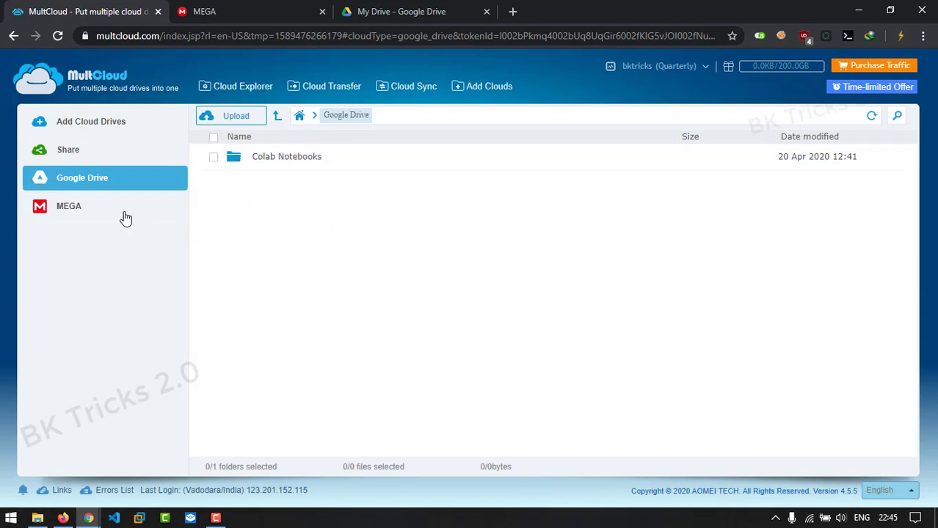
Copy spamming.rar from the MEGA file list and paste it into Google Drive
click(69, 209)
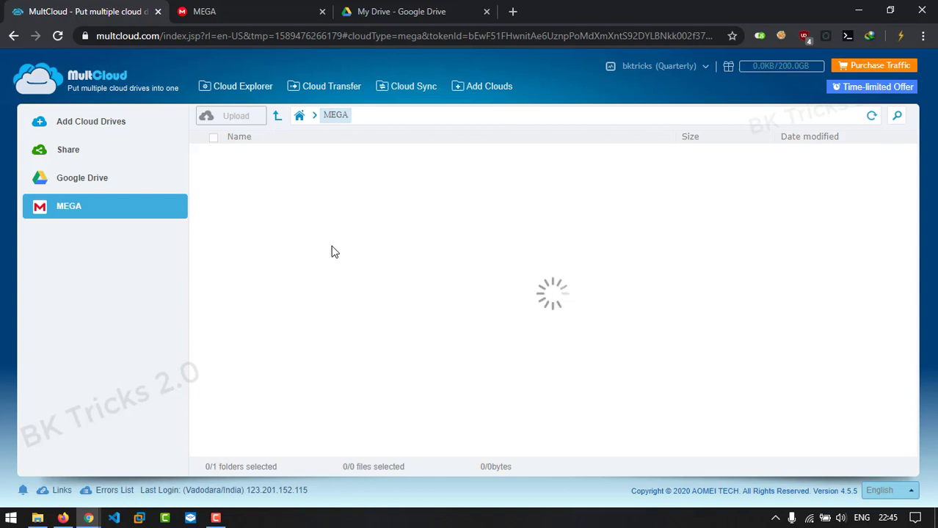
right_click(284, 213)
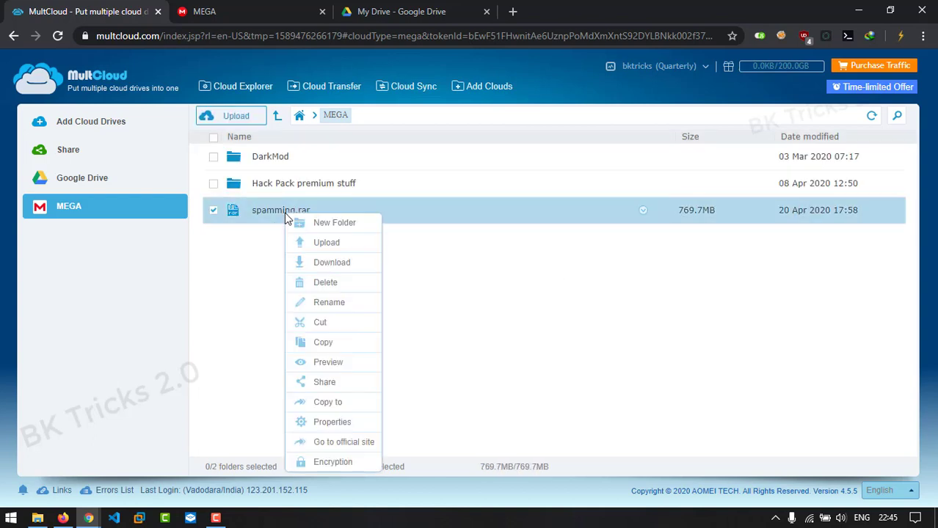
click(328, 345)
double_click(68, 184)
right_click(329, 181)
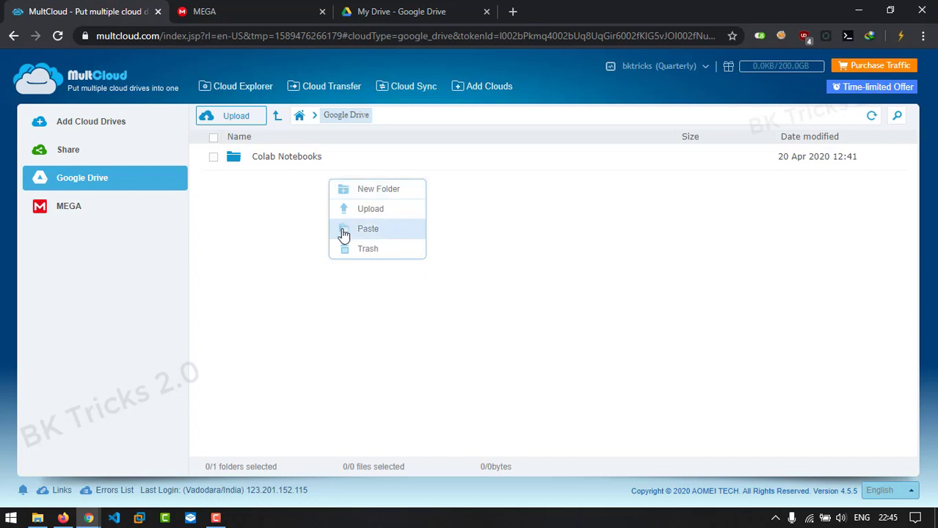
click(354, 232)
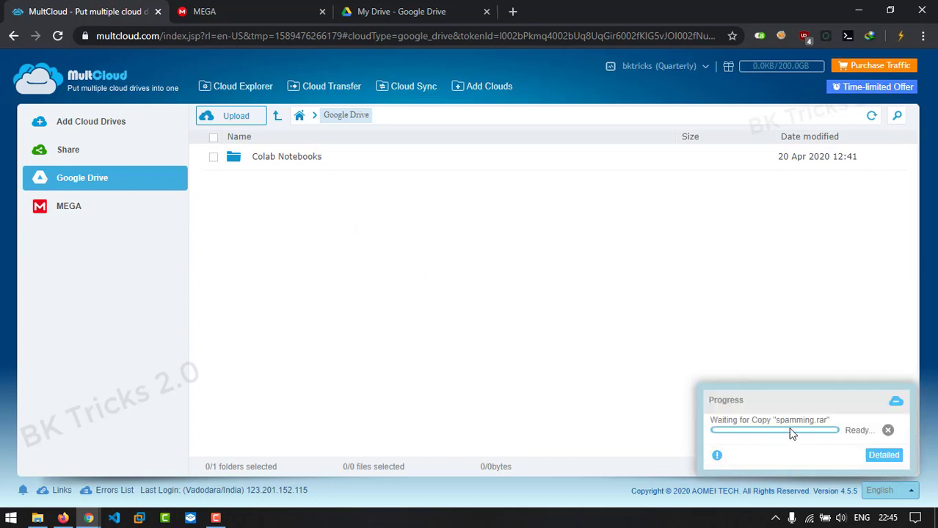
Open the Detailed Progress view and wait for spamming.rar's transfer to reach 100% Success
mouse_move(750, 438)
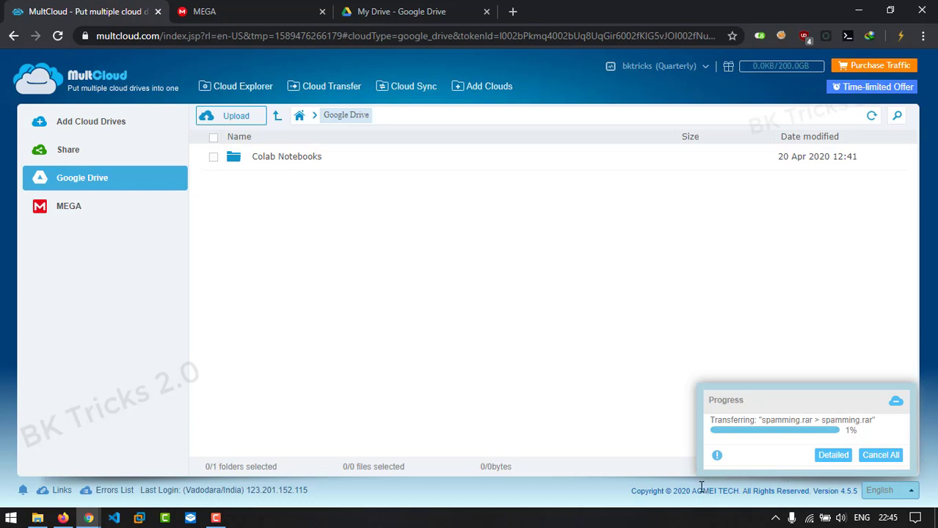
click(833, 455)
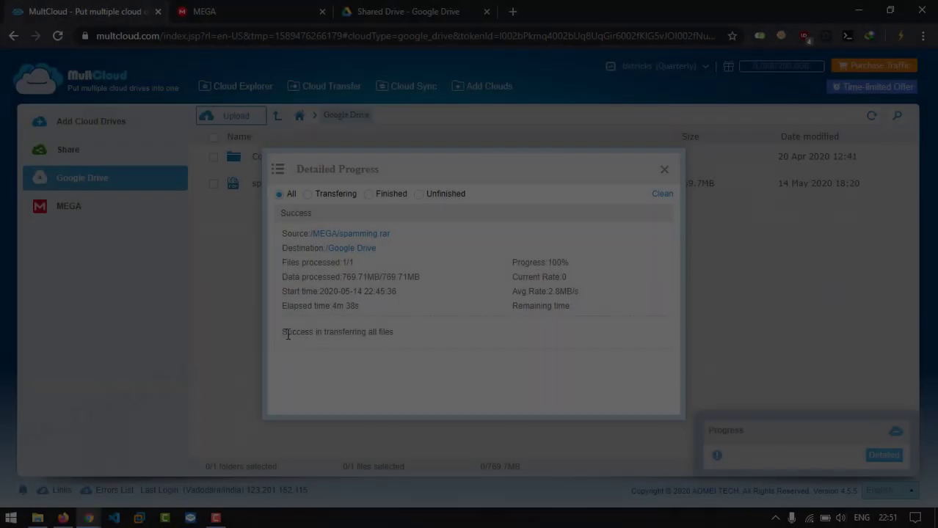
Highlight the transfer success message and 100% figure, then close the Detailed Progress dialog
drag(323, 332, 433, 340)
click(433, 339)
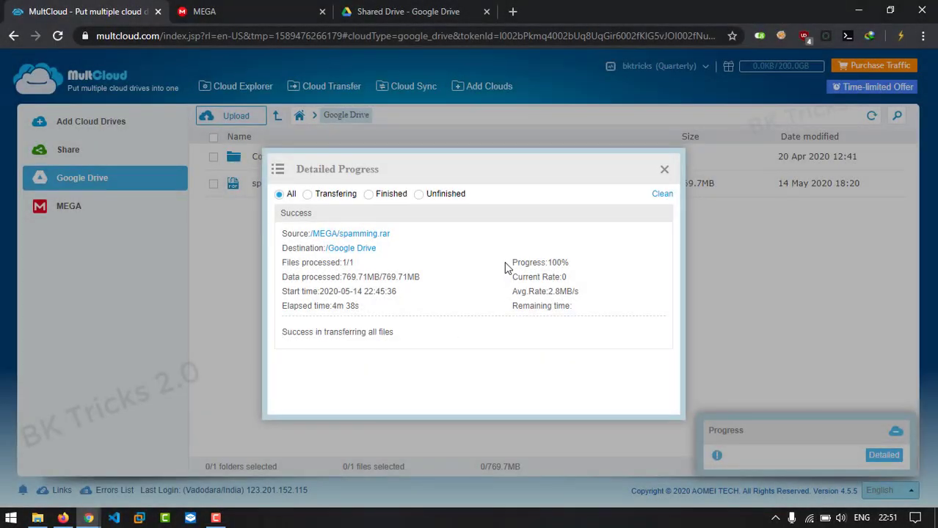
drag(518, 265, 601, 267)
click(603, 267)
click(665, 173)
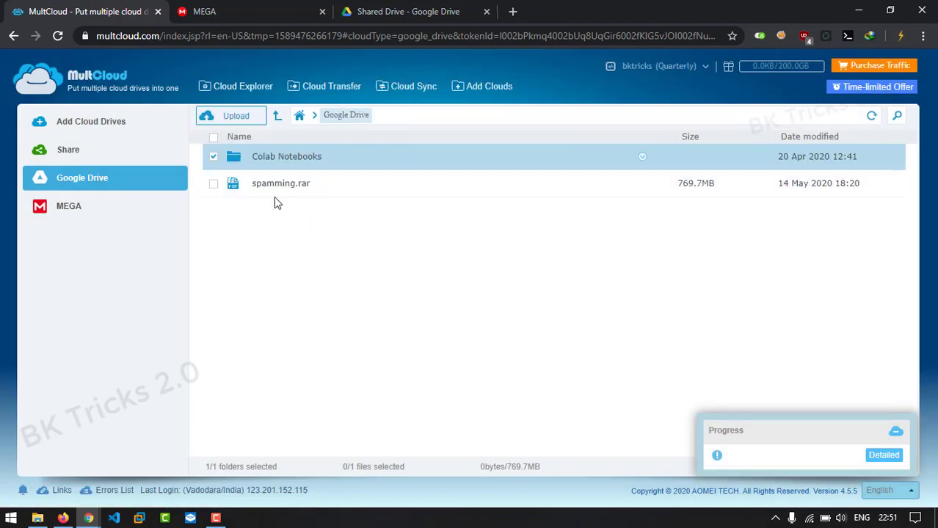
Check spamming.rar in the Google Drive tab, then return to MultCloud's linked-drives home
key(ctrl+3)
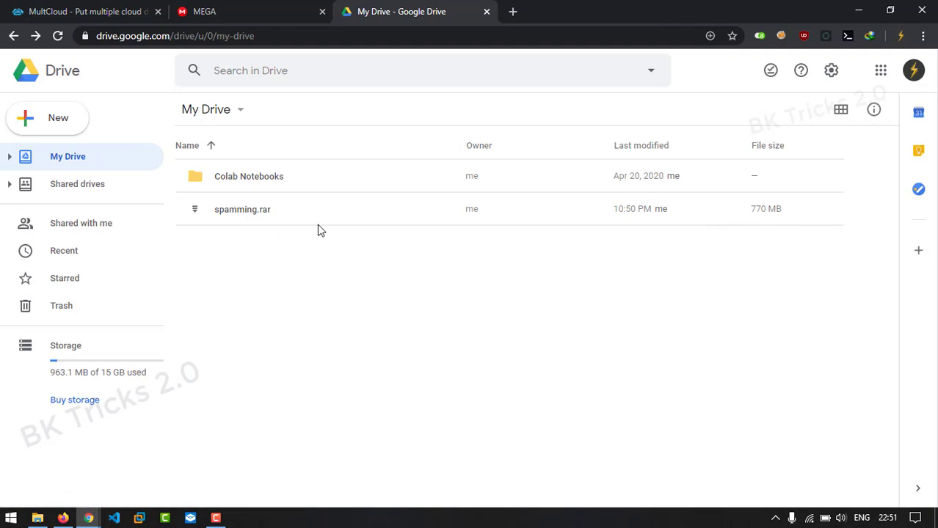
key(ctrl+1)
click(93, 88)
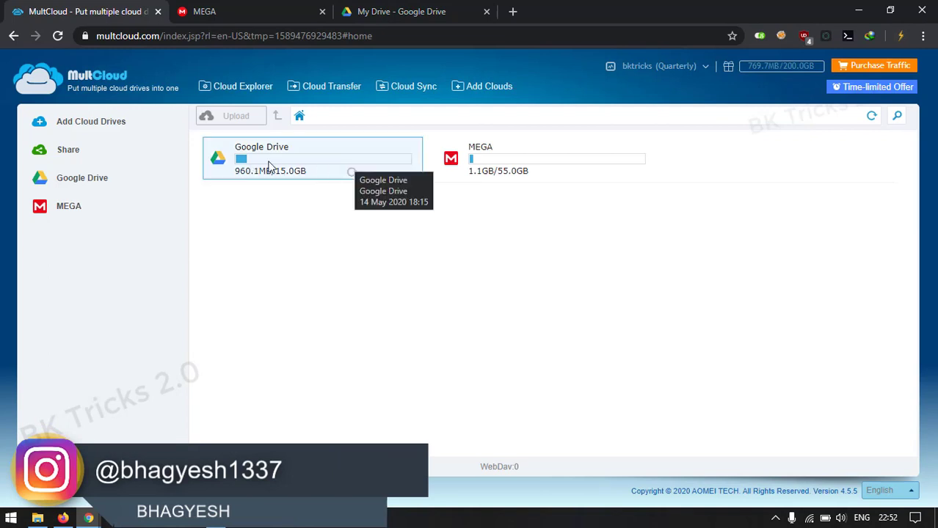
Remove the Google Drive tile and then the MEGA tile from MultCloud
right_click(306, 168)
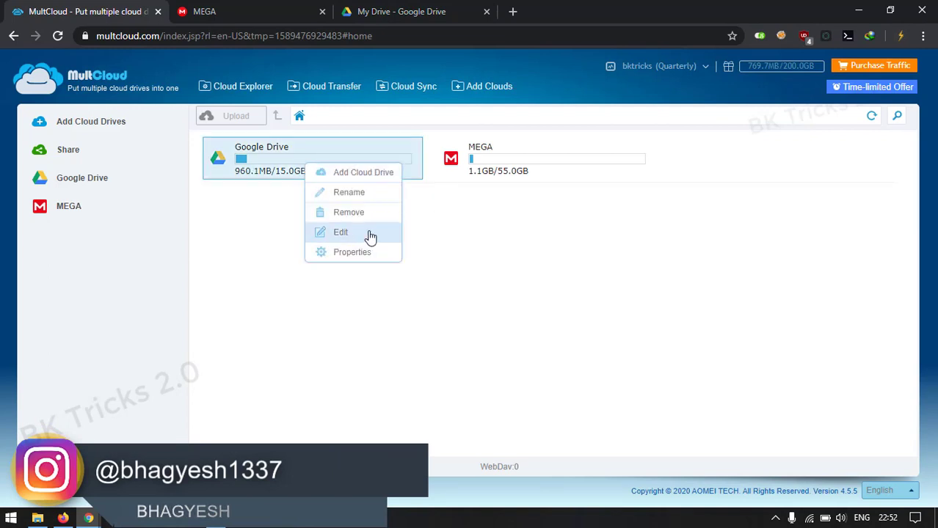
click(344, 215)
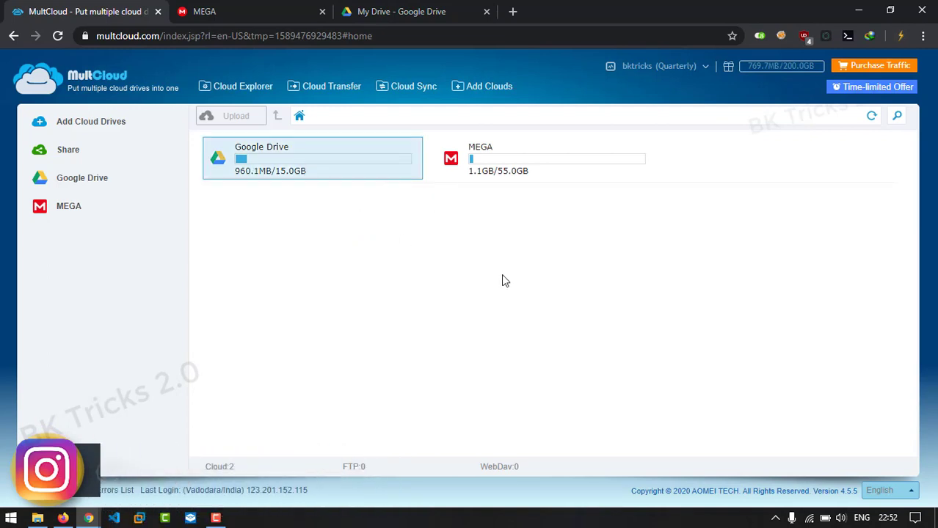
right_click(340, 170)
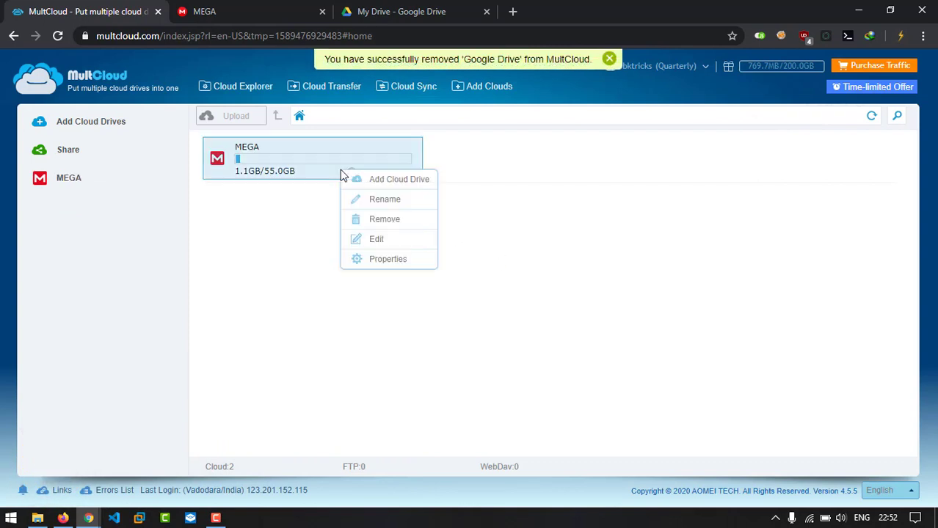
click(384, 222)
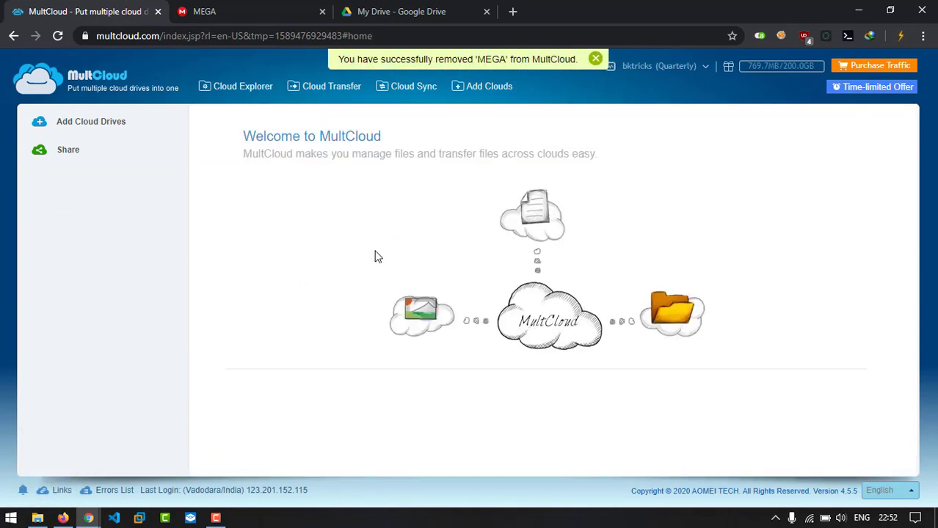